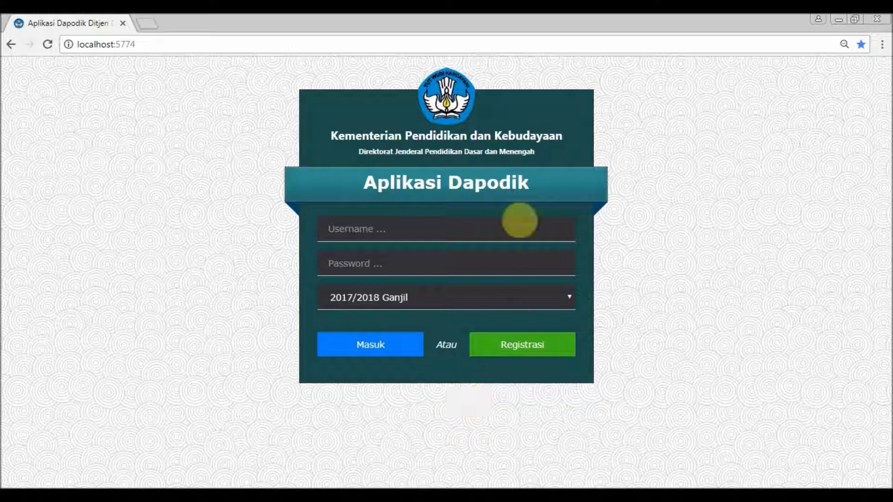
# - Sign in with the operator's e-mail username and password, keeping semester 2017/2018 Ganjil
pyautogui.click(512, 227)
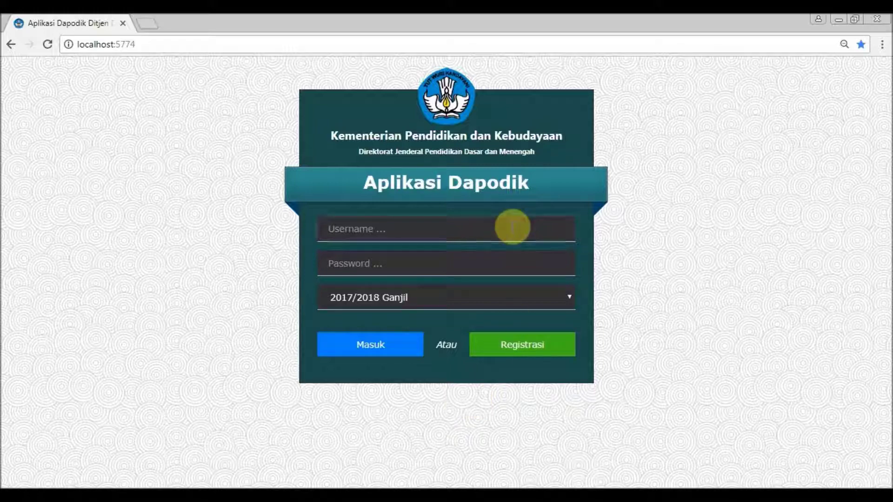
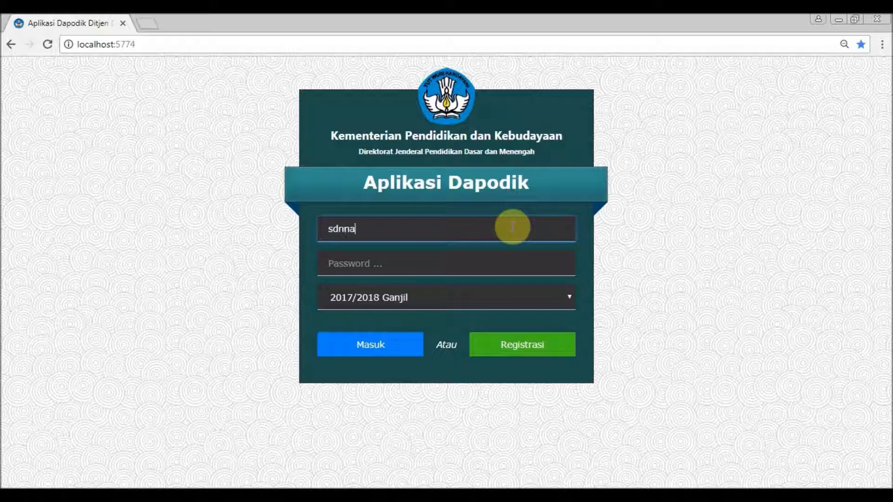
pyautogui.click(515, 255)
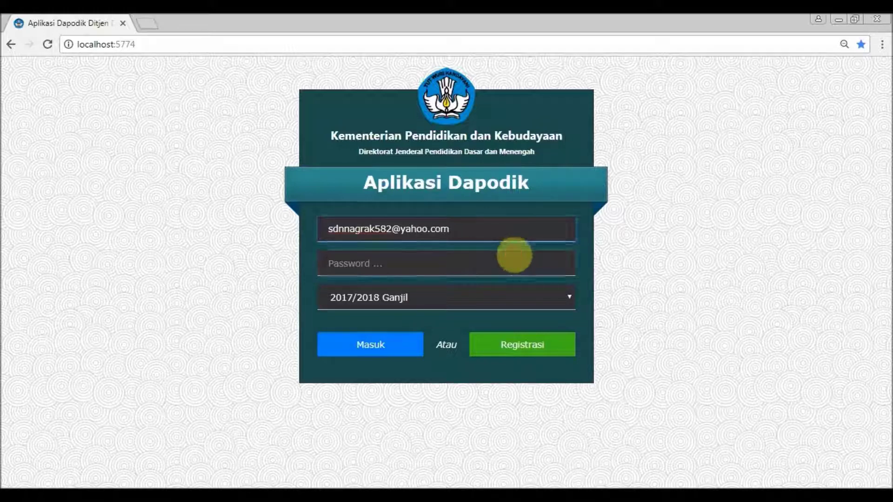
pyautogui.write('••••••••')
pyautogui.click(463, 296)
pyautogui.click(463, 297)
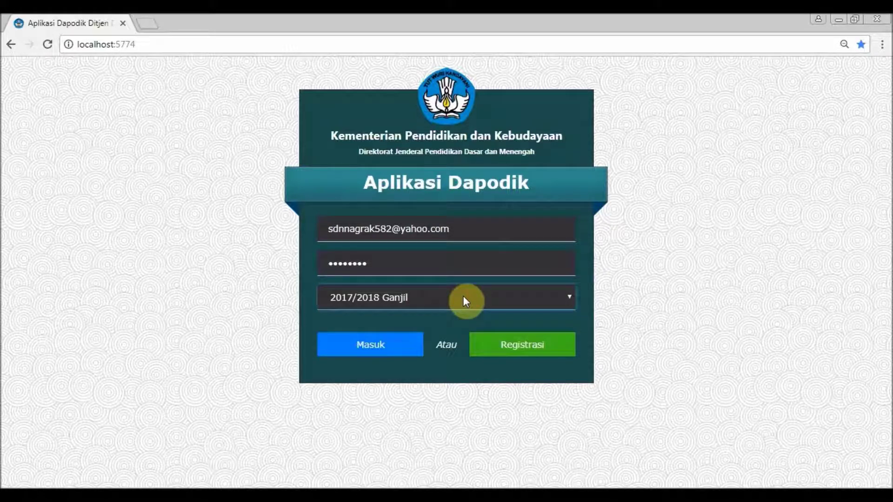
pyautogui.click(378, 345)
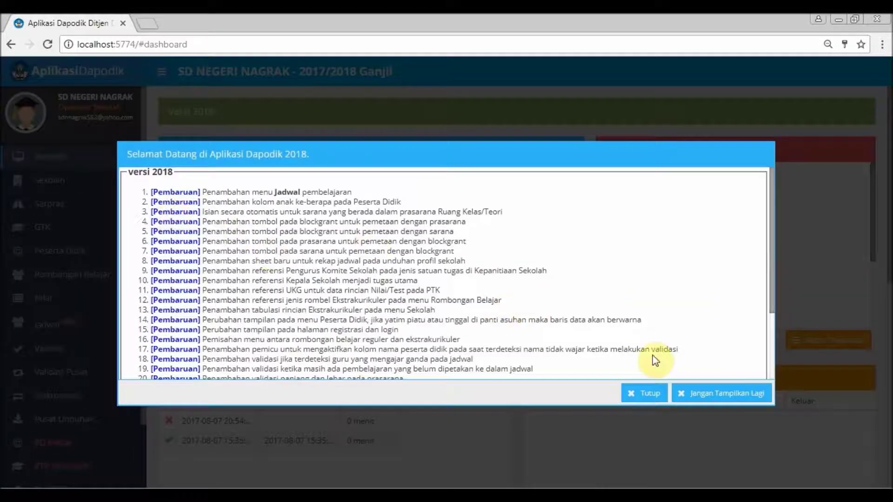
# - Close the version 2018 welcome notes with Tutup to reveal the SD NEGERI NAGRAK dashboard
pyautogui.click(655, 400)
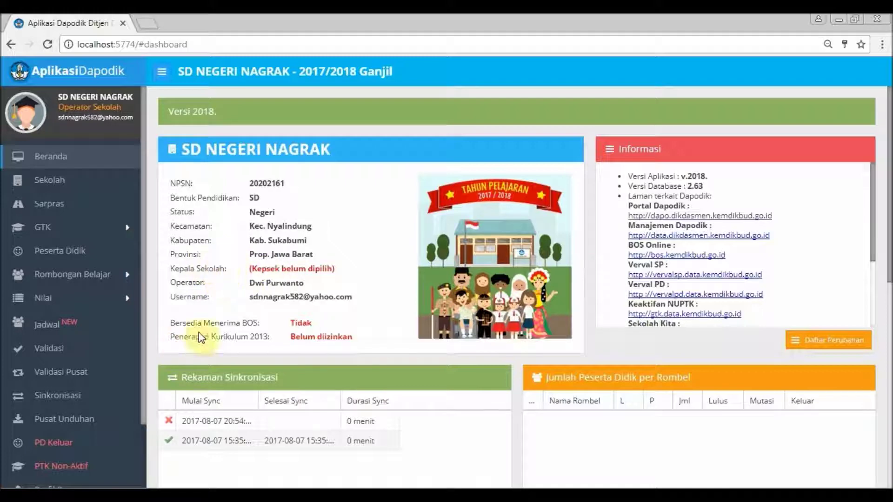
# - Open the Guru list under GTK, acknowledge the Info summary, and select Ade's row
pyautogui.click(96, 229)
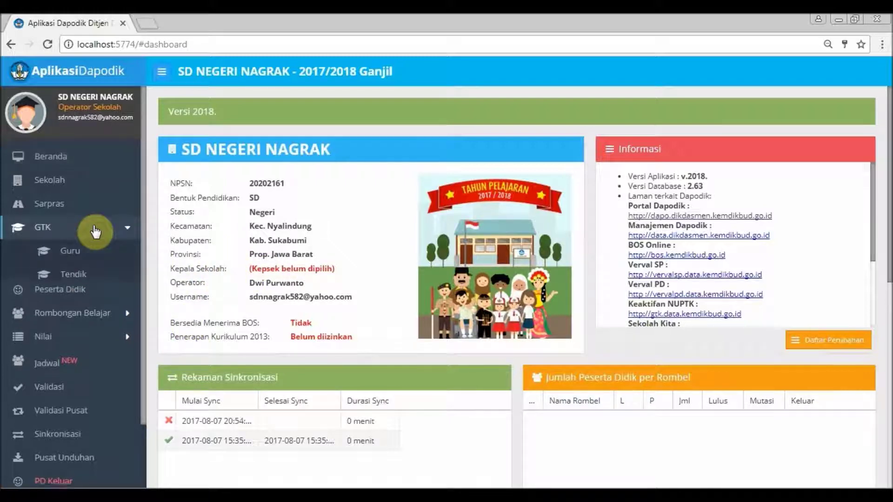
pyautogui.click(71, 253)
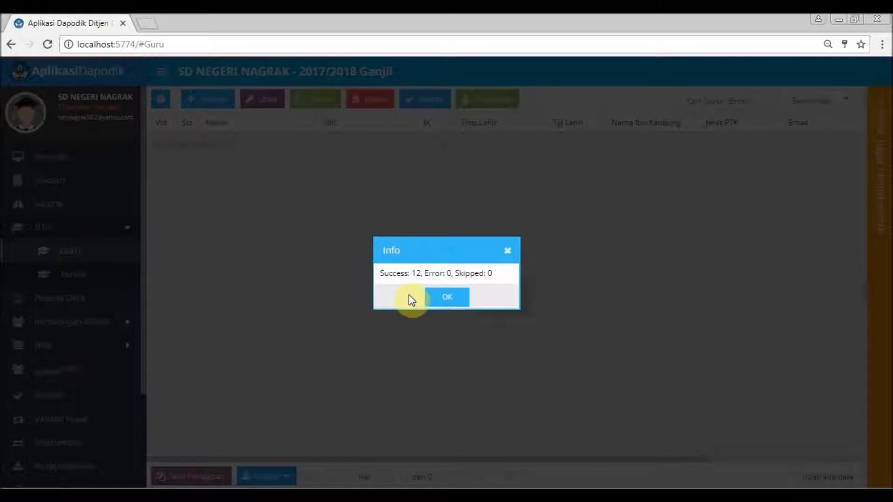
pyautogui.click(442, 297)
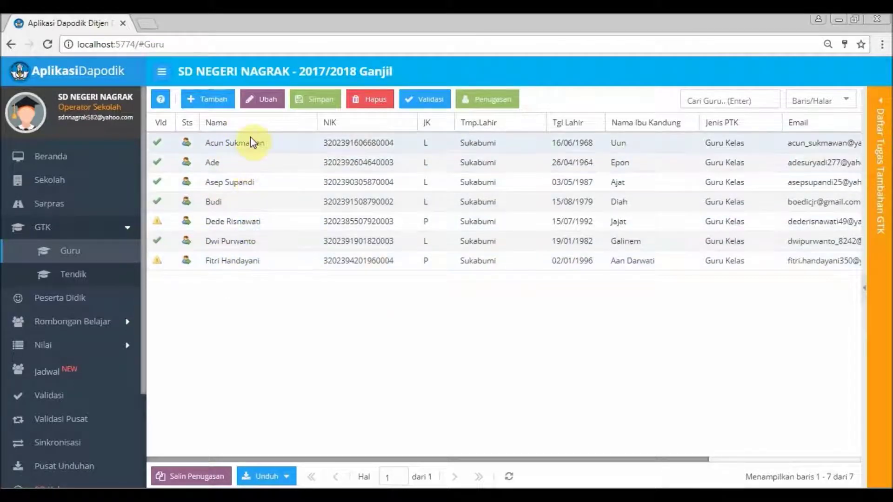
pyautogui.click(214, 162)
pyautogui.click(262, 106)
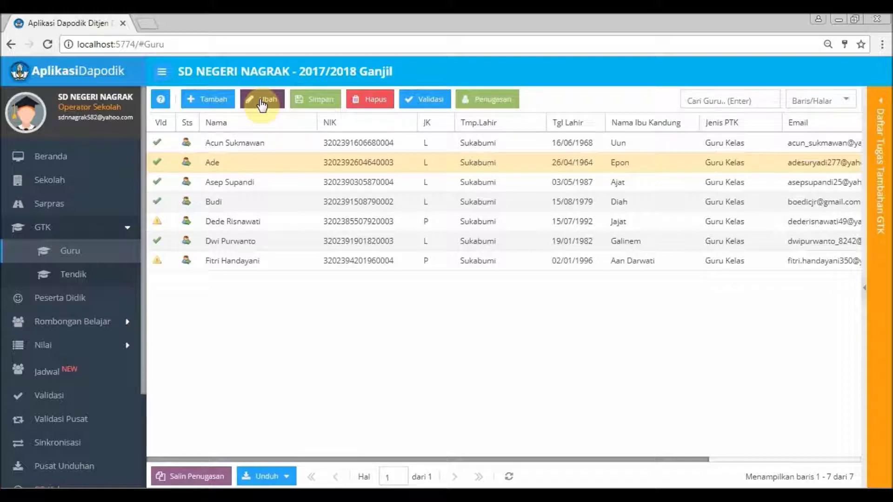
# - Open Ade's Edit PTK form, scroll to Kepegawaian, and expand the Jenis PTK dropdown
pyautogui.click(269, 105)
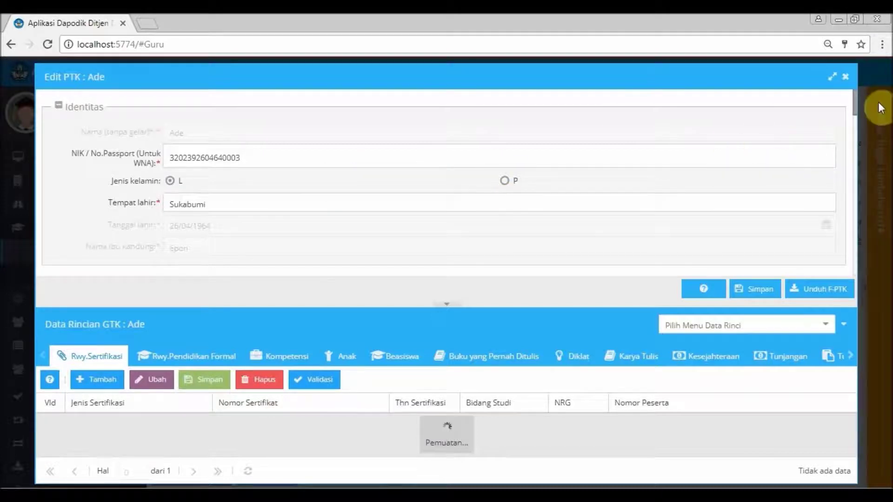
pyautogui.moveTo(853, 103); pyautogui.dragTo(859, 172)
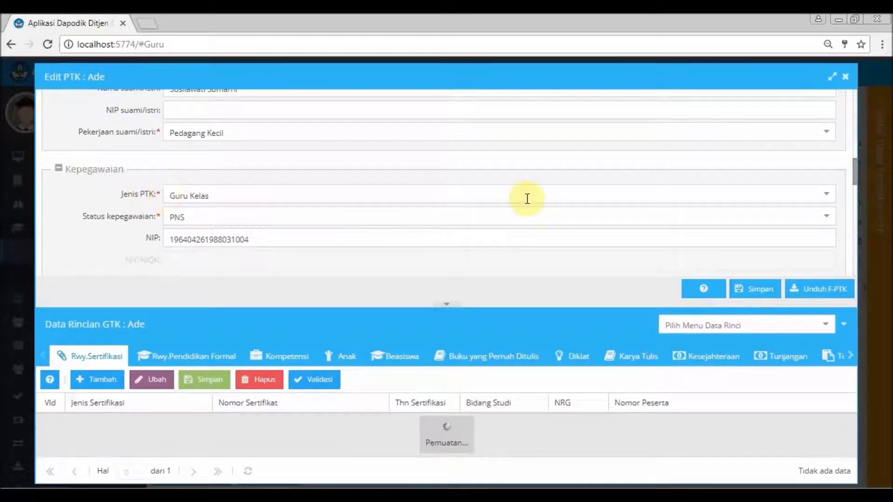
pyautogui.click(827, 200)
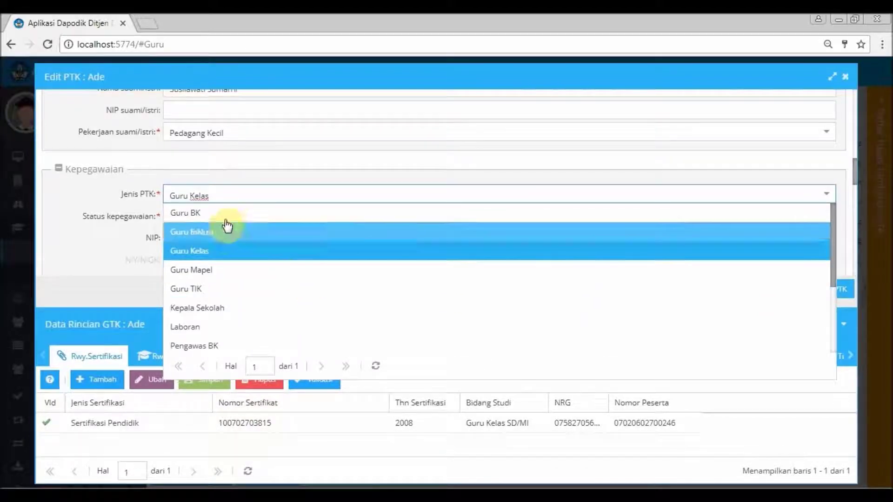
# - Change Ade's Jenis PTK from Guru Kelas to Kepala Sekolah and save with Simpan
pyautogui.click(211, 309)
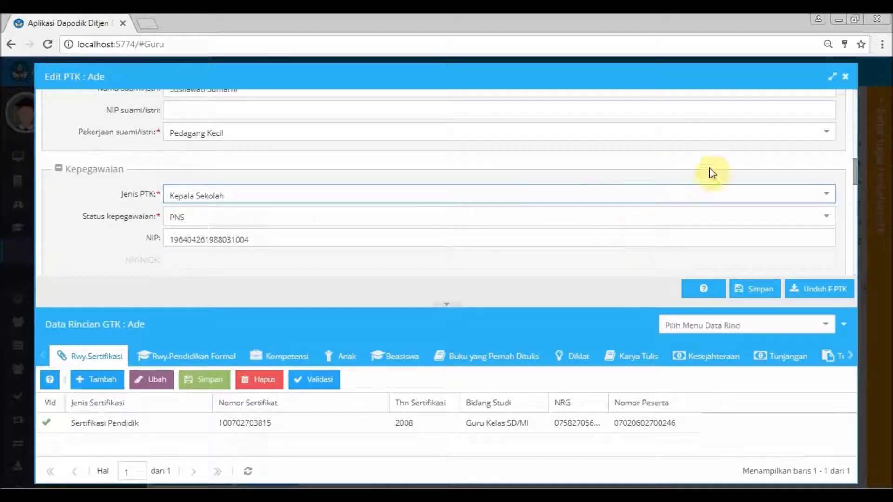
pyautogui.click(760, 292)
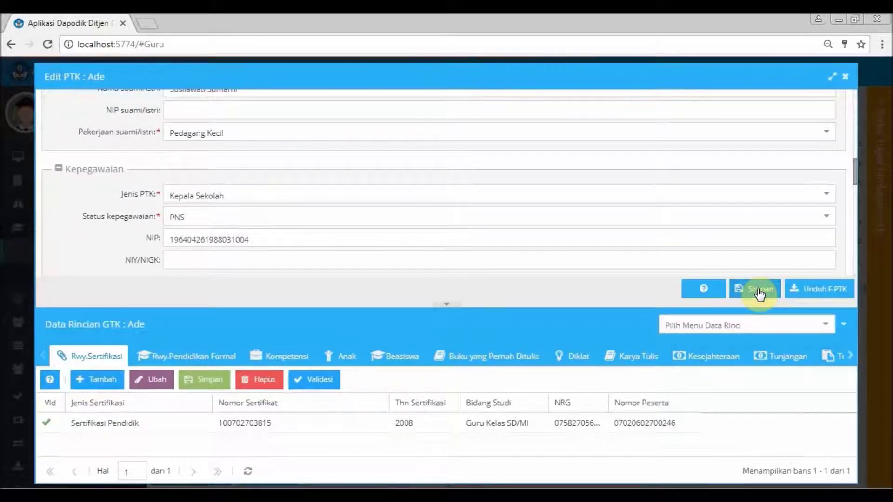
pyautogui.click(759, 293)
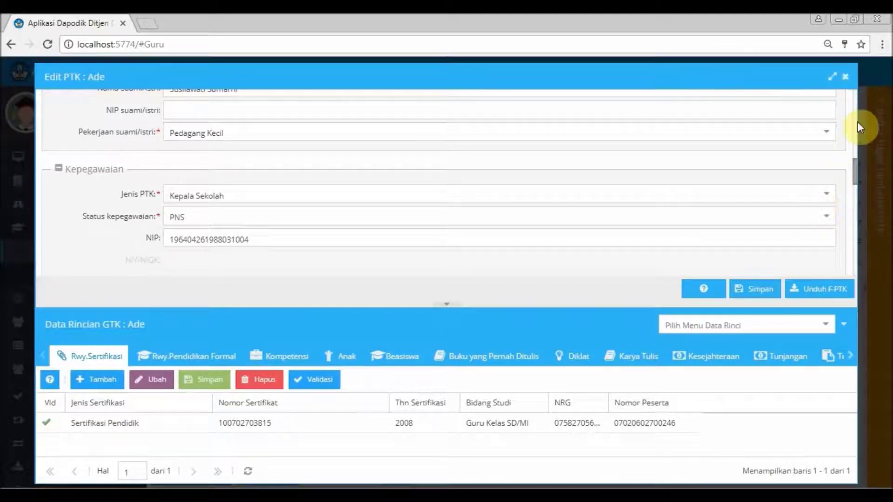
# - Close the Edit PTK form, return to Beranda, reload with F5, and dismiss the welcome notes
pyautogui.click(846, 82)
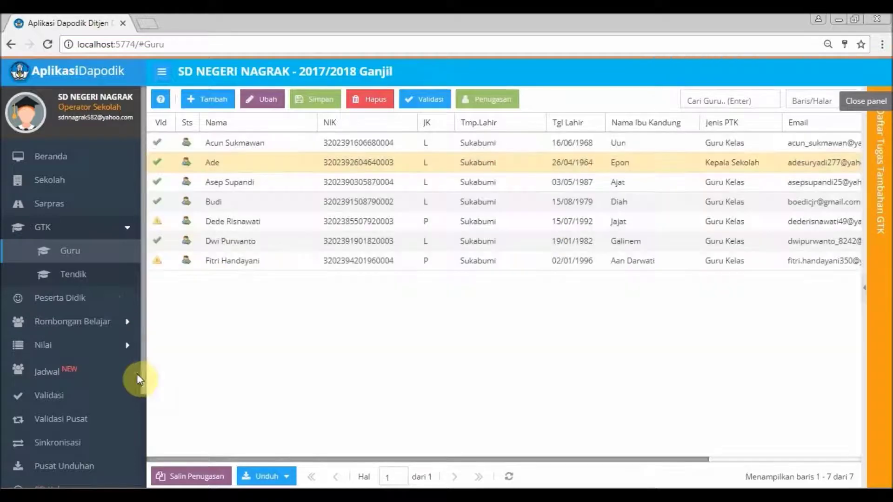
pyautogui.click(84, 155)
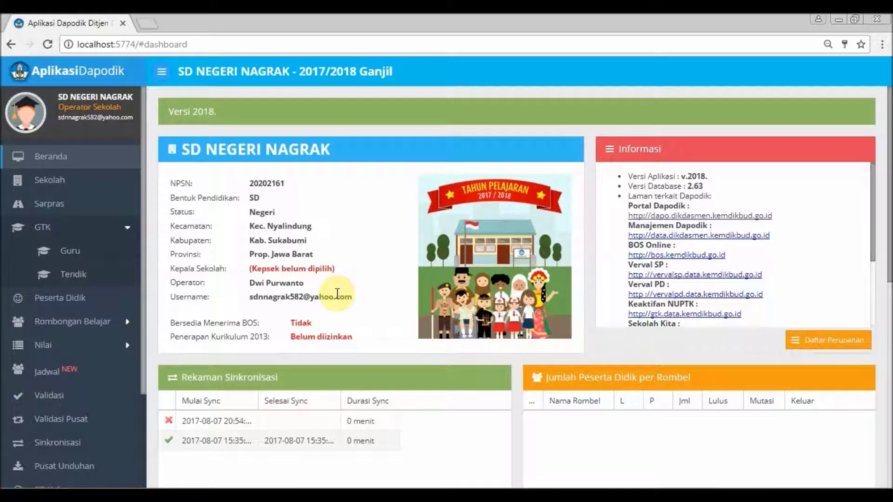
pyautogui.press('F5')
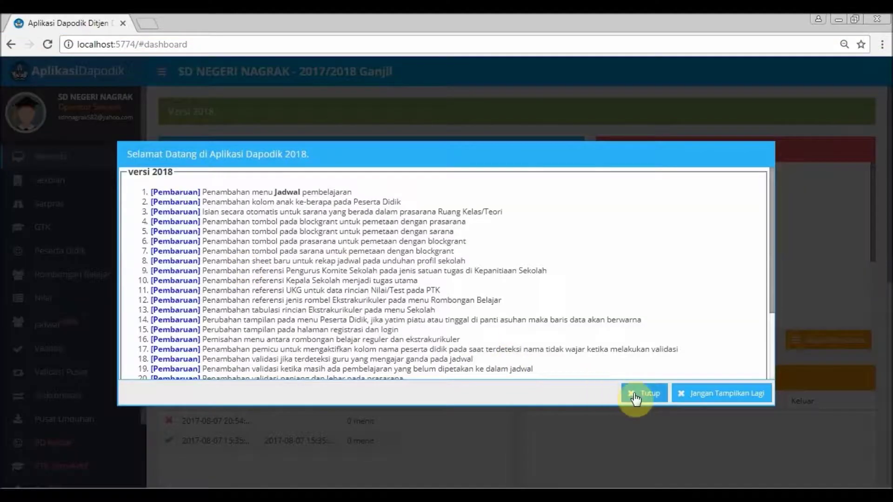
pyautogui.click(636, 396)
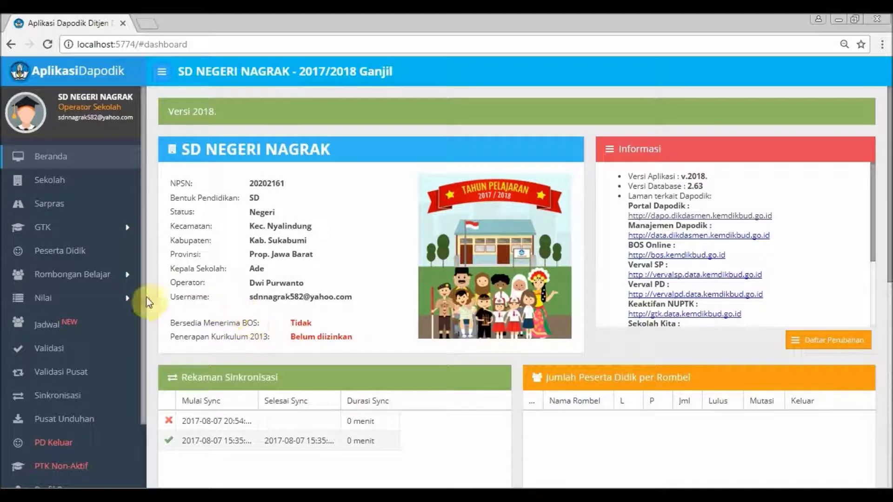
# - On the Sekolah page, set Waktu penyelenggaraan to Pagi and ISO certification to Belum Bersertifikat
pyautogui.click(71, 180)
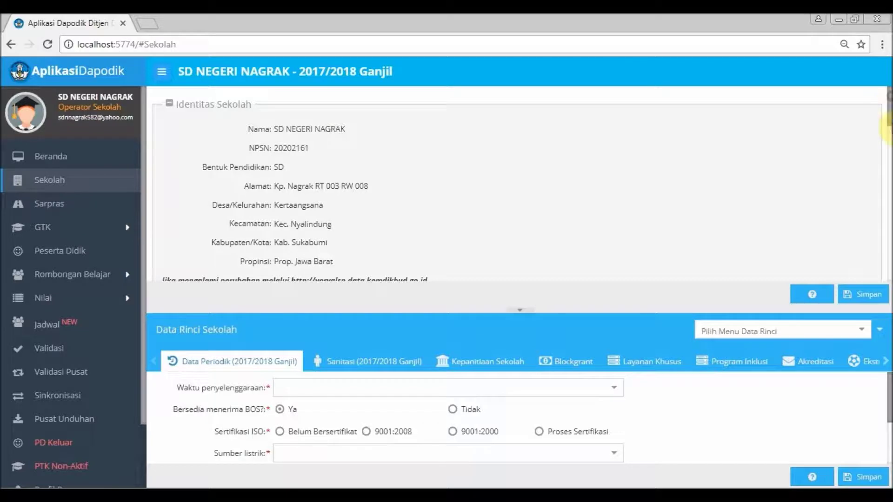
pyautogui.moveTo(887, 105); pyautogui.dragTo(888, 212)
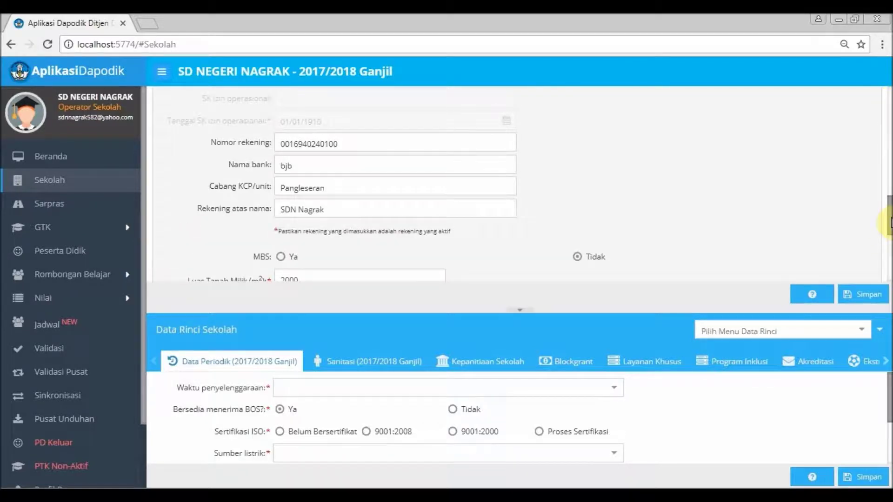
pyautogui.moveTo(889, 223); pyautogui.dragTo(888, 105)
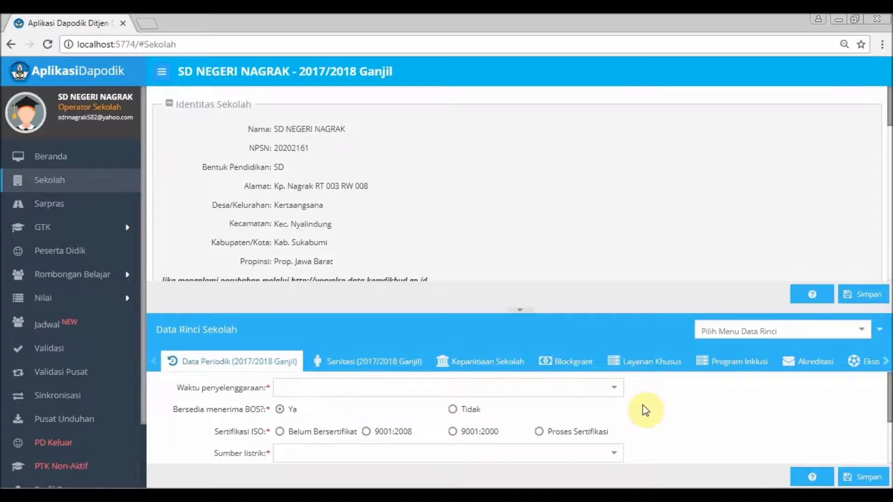
pyautogui.click(615, 389)
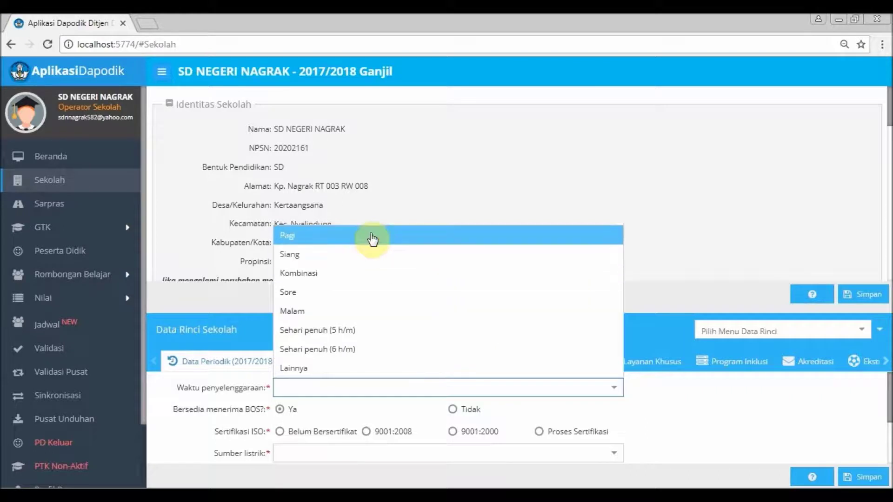
pyautogui.click(371, 238)
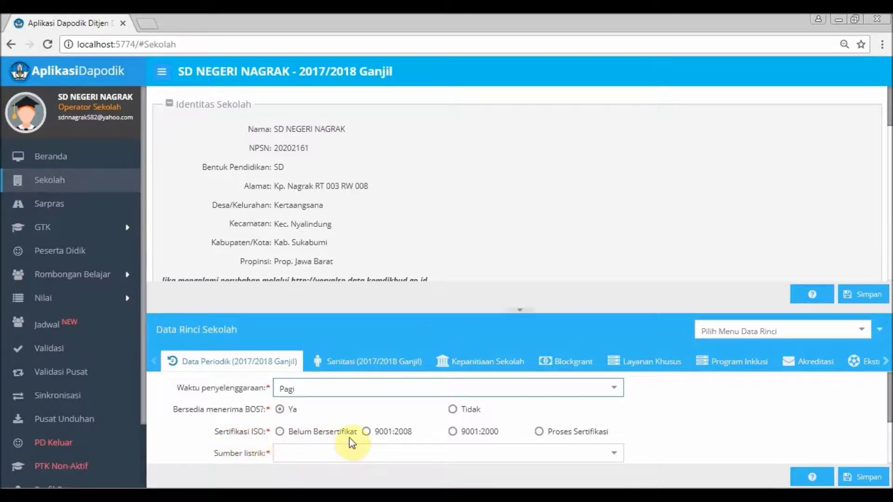
pyautogui.click(280, 432)
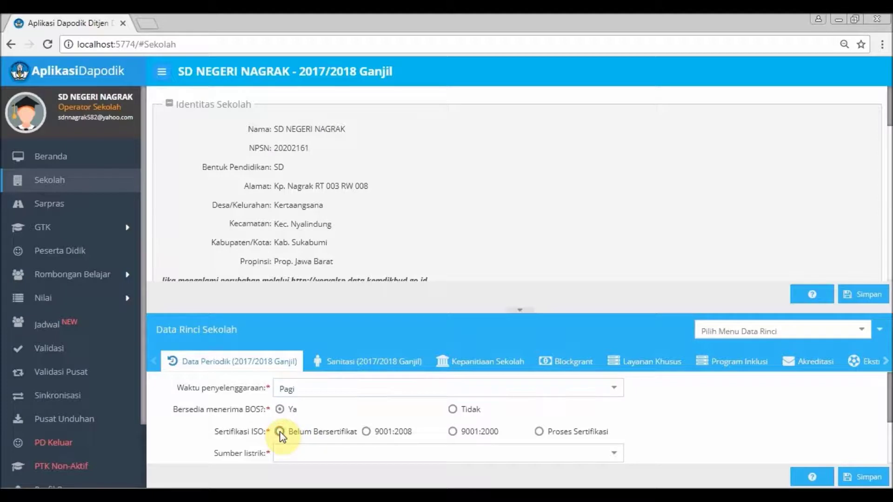
# - Set Sumber listrik to PLN, Daya listrik to 450 watts, internet Tidak Ada, and save
pyautogui.click(616, 455)
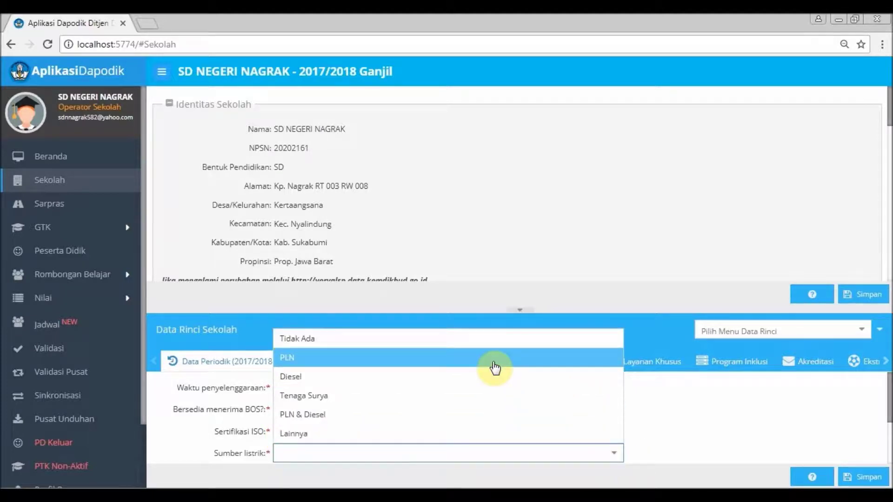
pyautogui.click(495, 368)
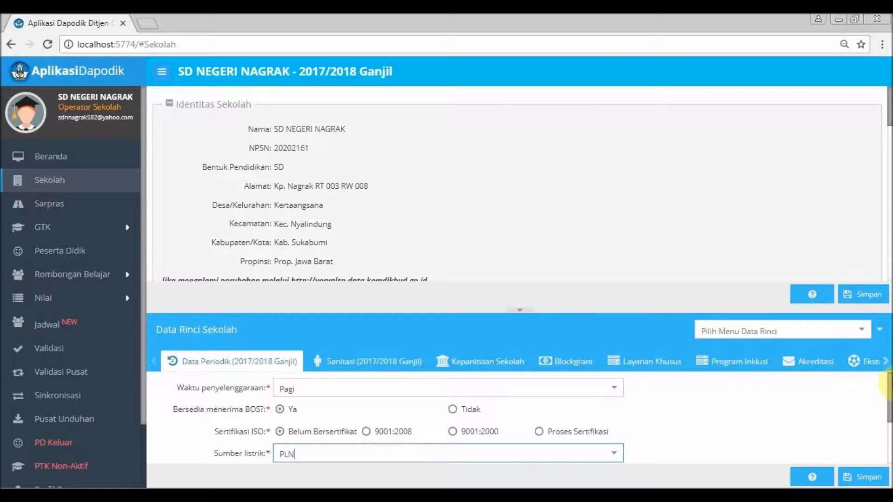
pyautogui.moveTo(890, 388); pyautogui.dragTo(889, 430)
pyautogui.click(593, 400)
pyautogui.press('BackSpace')
pyautogui.write('450')
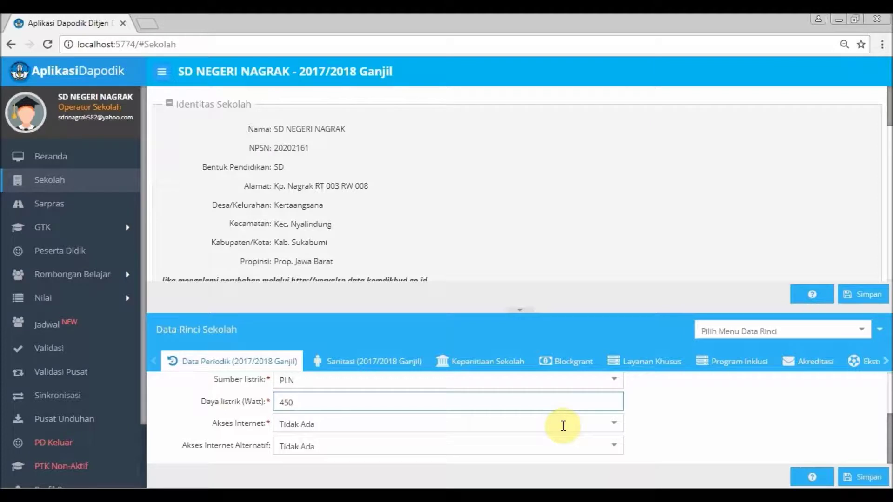
pyautogui.click(616, 425)
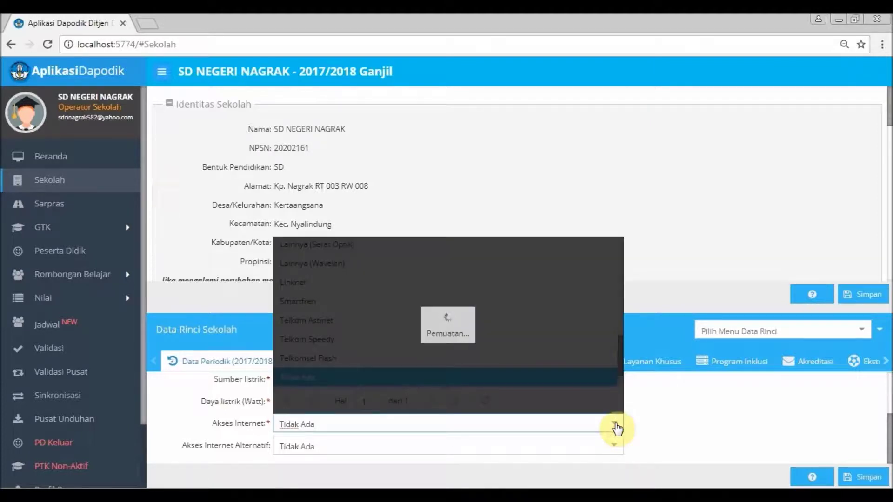
pyautogui.click(672, 445)
pyautogui.click(863, 479)
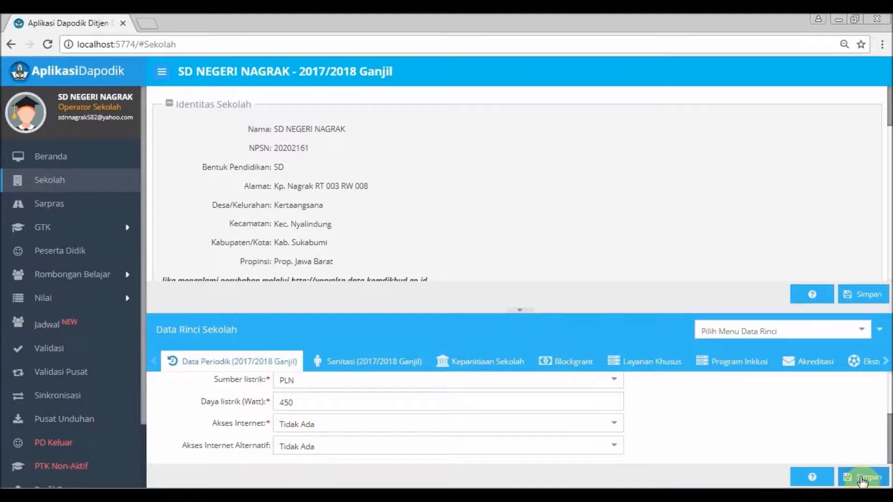
pyautogui.click(682, 335)
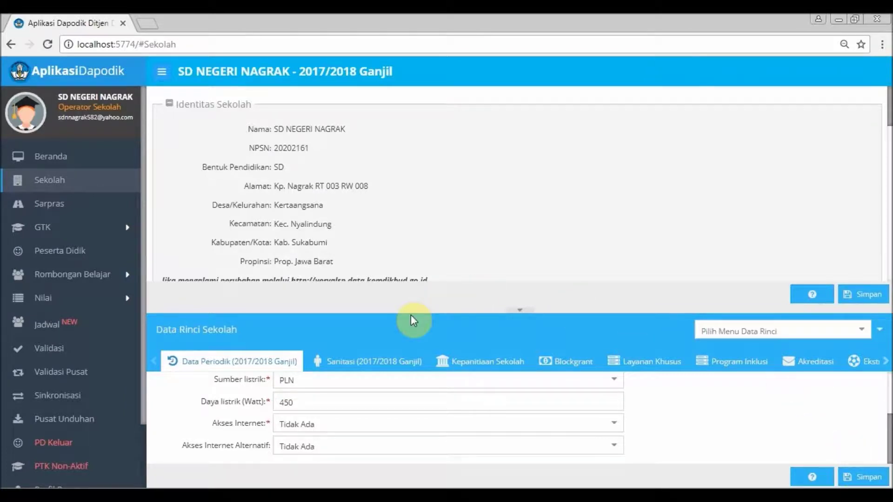
# - In the Sanitasi tab, answer water Kurang, not processed, drinking water Tidak disediakan, students bring none
pyautogui.click(380, 366)
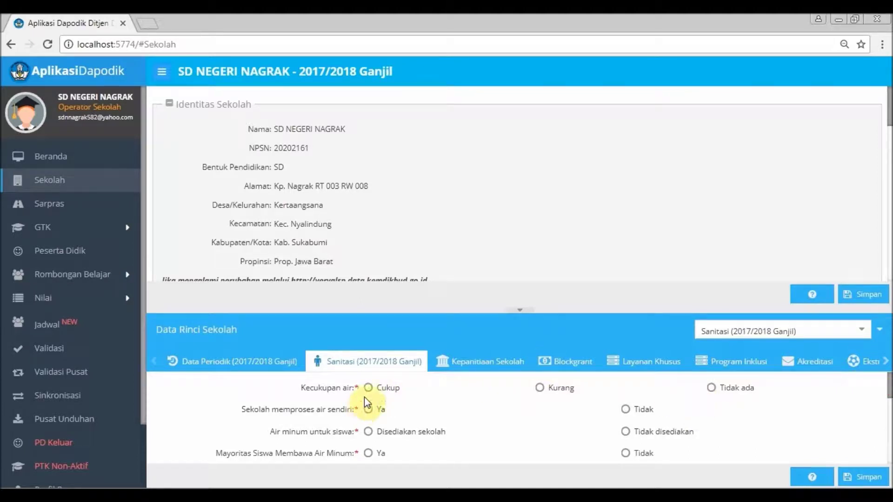
pyautogui.click(539, 387)
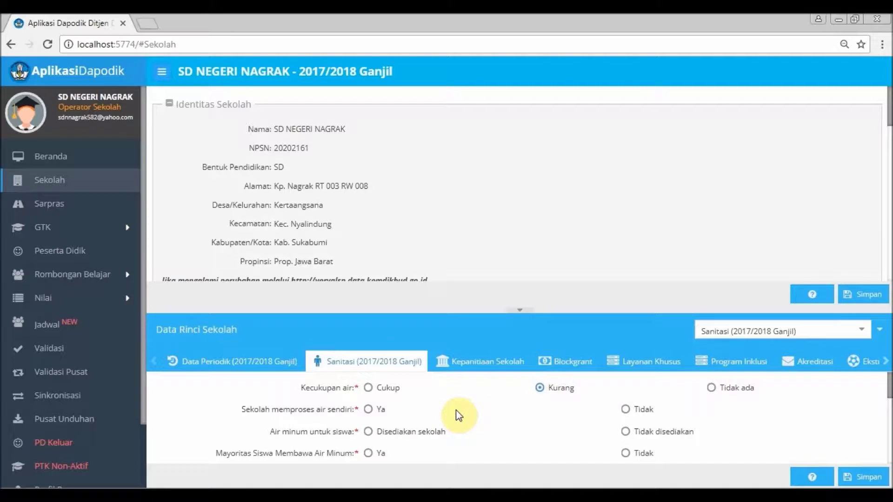
pyautogui.click(624, 408)
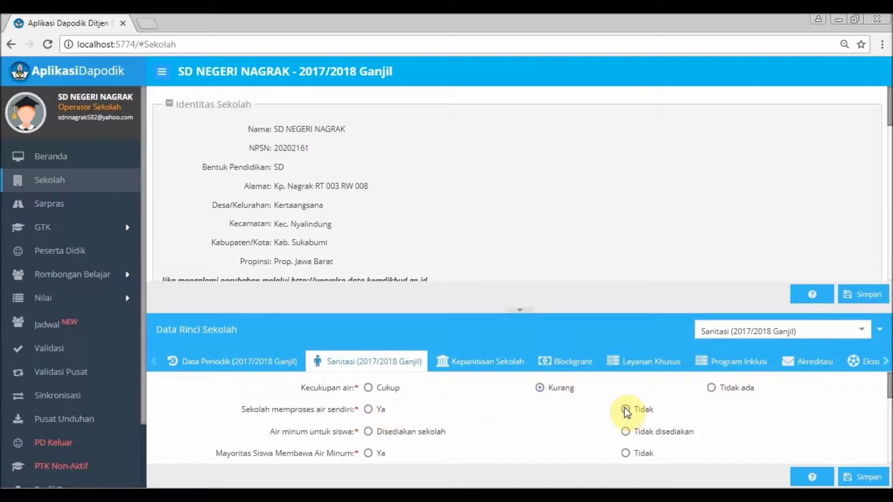
pyautogui.click(626, 431)
pyautogui.click(625, 454)
pyautogui.moveTo(887, 390); pyautogui.dragTo(889, 416)
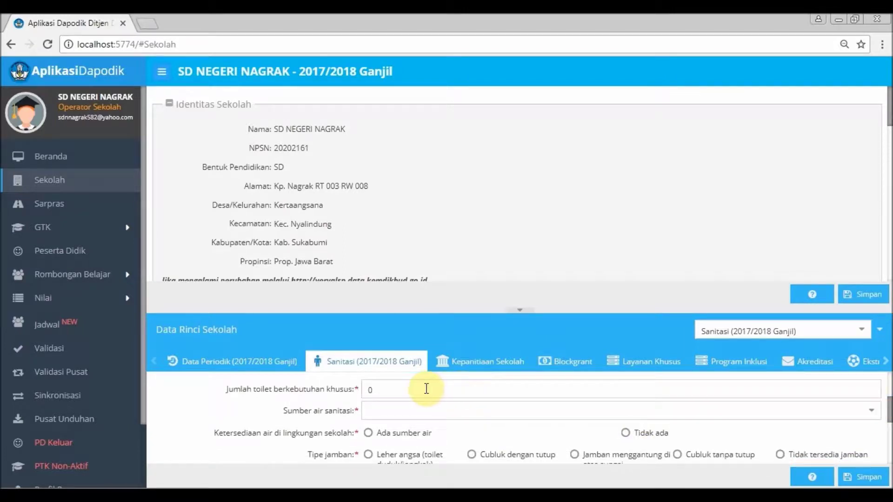
# - Choose Mata air terlindungi as water source, Ketersediaan air Tidak ada, and Tipe jamban Cubluk tanpa tutup
pyautogui.click(869, 412)
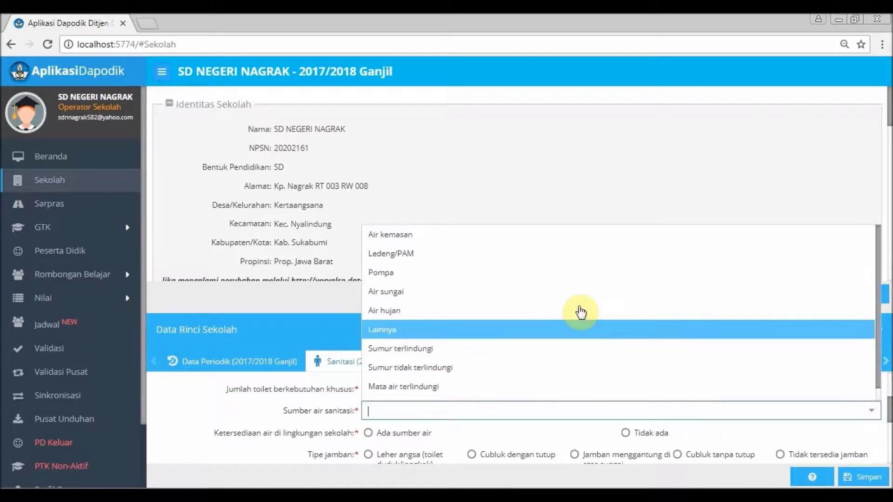
pyautogui.click(426, 387)
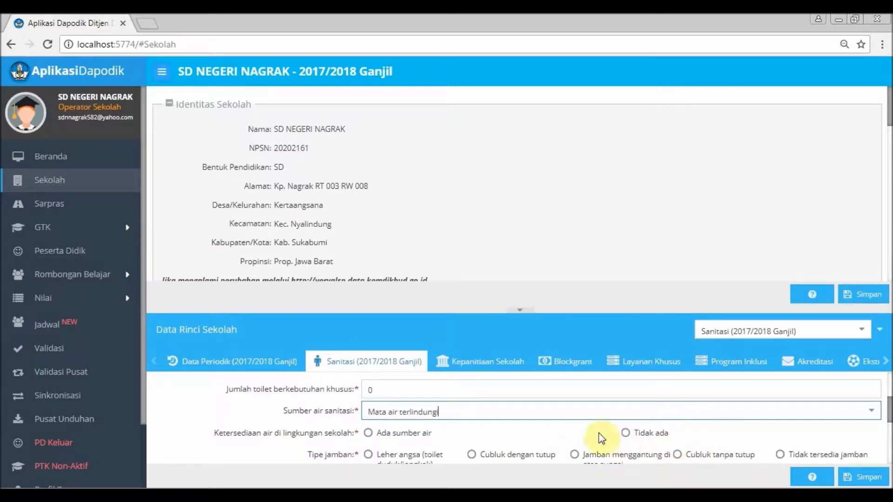
pyautogui.click(369, 433)
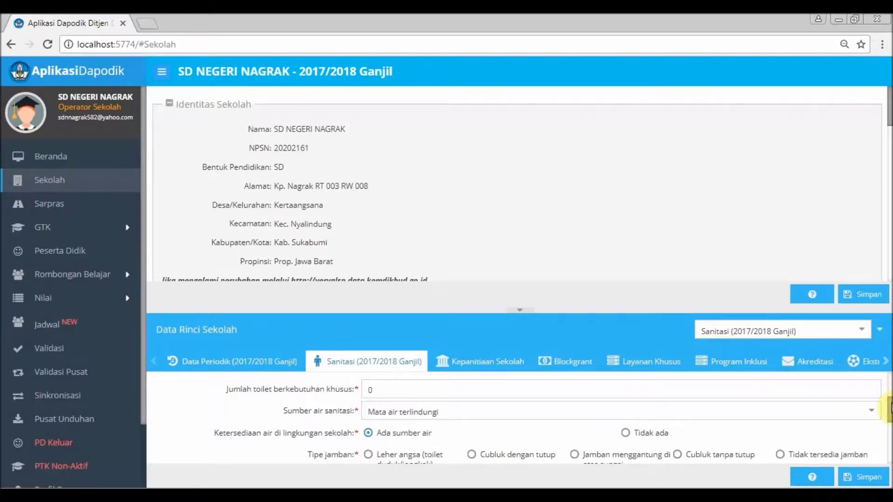
pyautogui.scroll(-3, 887, 408)
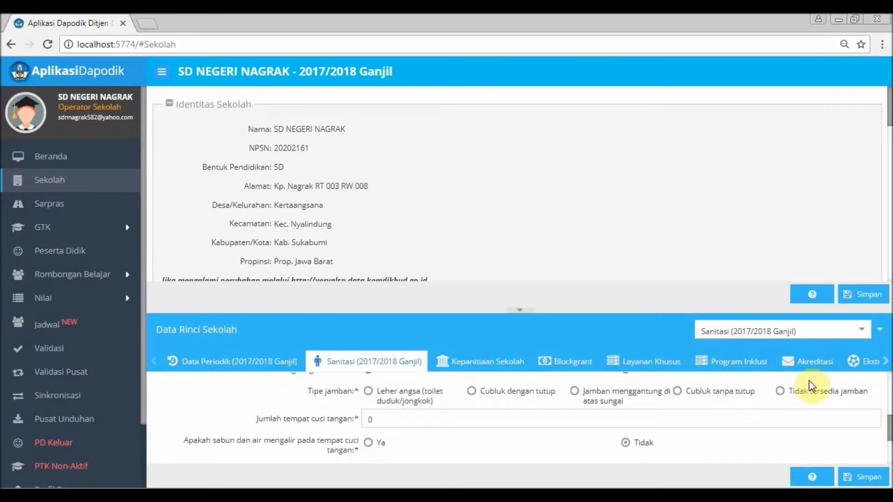
pyautogui.scroll(1, 754, 404)
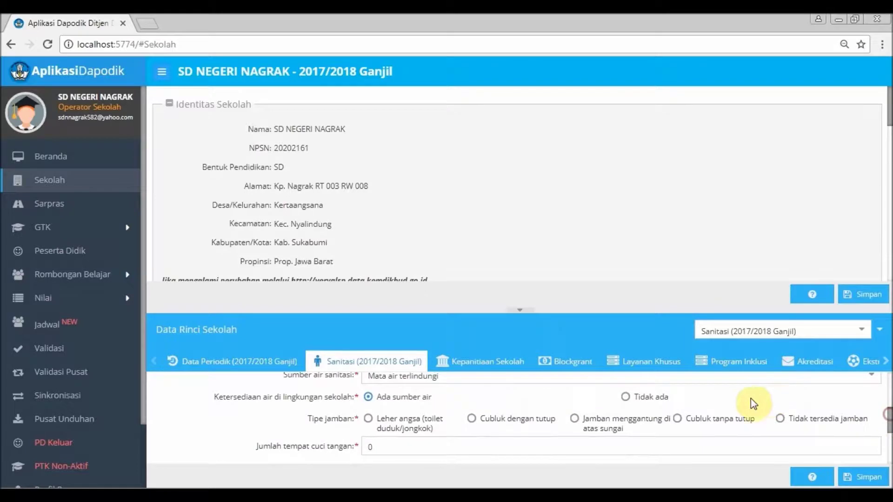
pyautogui.click(626, 397)
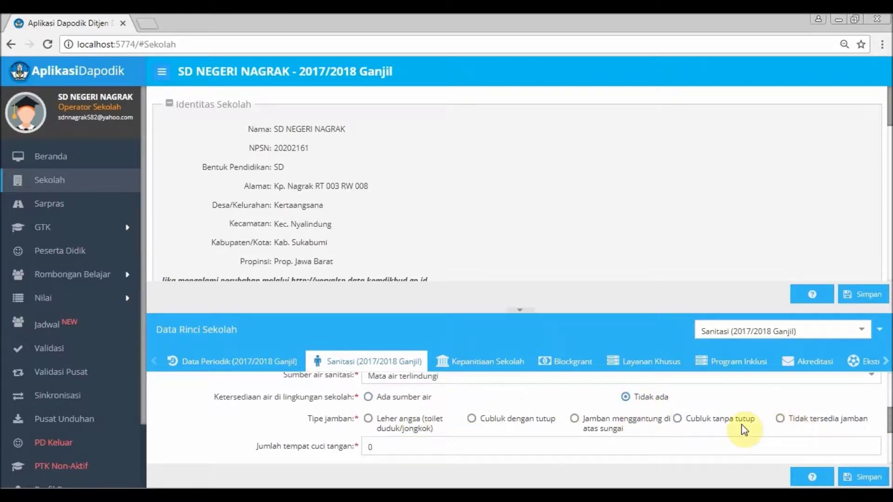
pyautogui.click(677, 419)
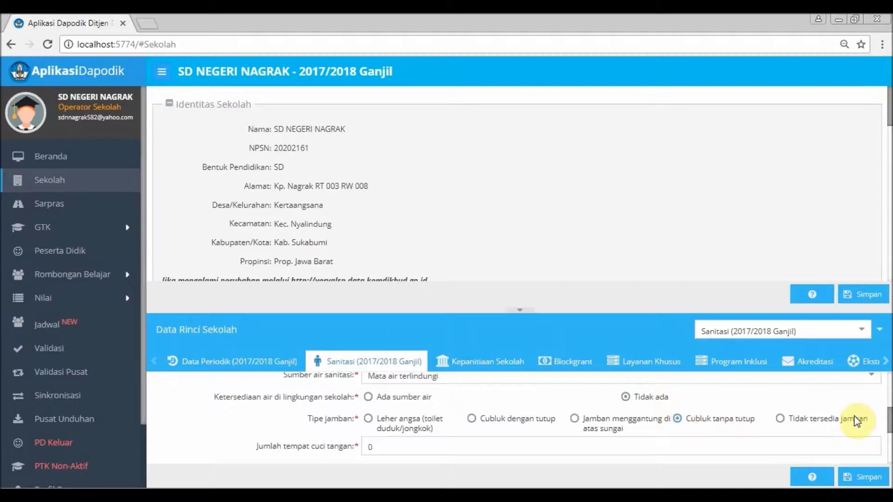
pyautogui.scroll(-1, 889, 424)
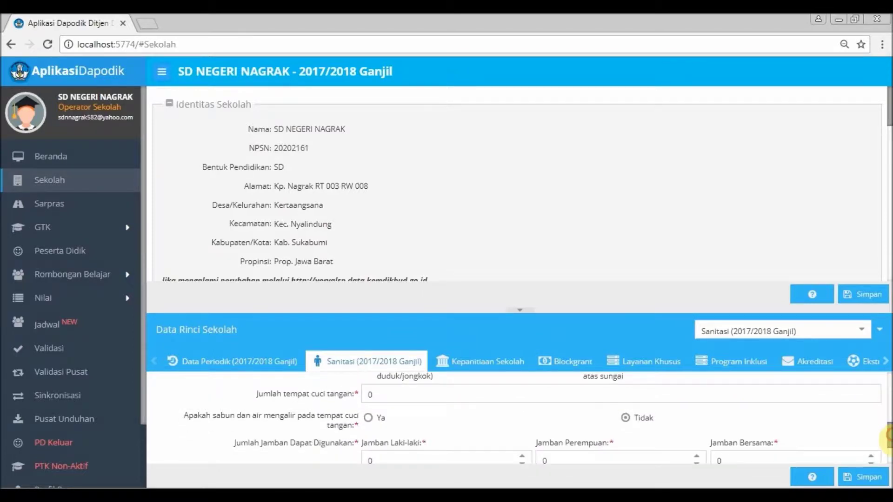
# - Enter 1 usable Jamban Bersama, save the sanitation data, and return to the dashboard
pyautogui.click(732, 389)
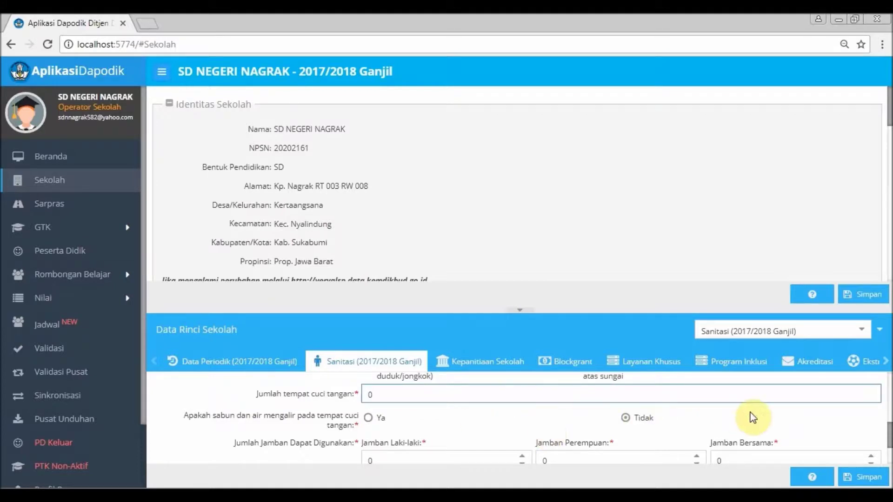
pyautogui.moveTo(890, 441); pyautogui.dragTo(889, 455)
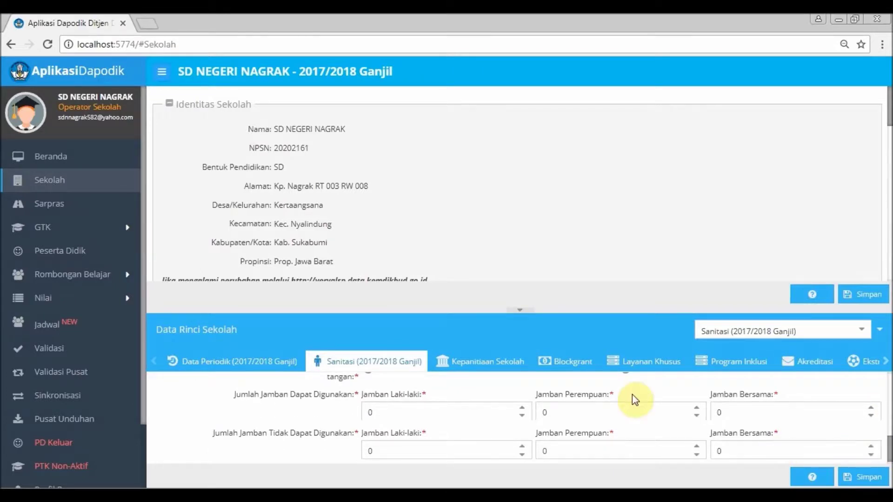
pyautogui.click(734, 414)
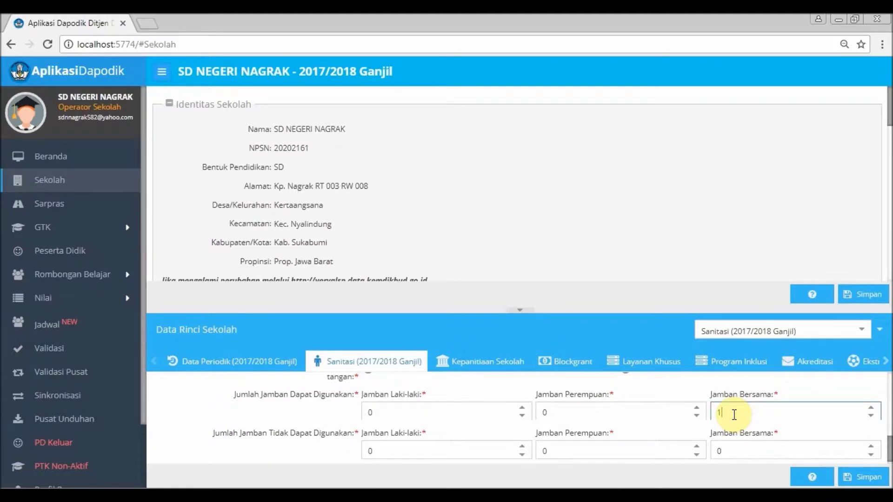
pyautogui.moveTo(890, 455); pyautogui.dragTo(890, 463)
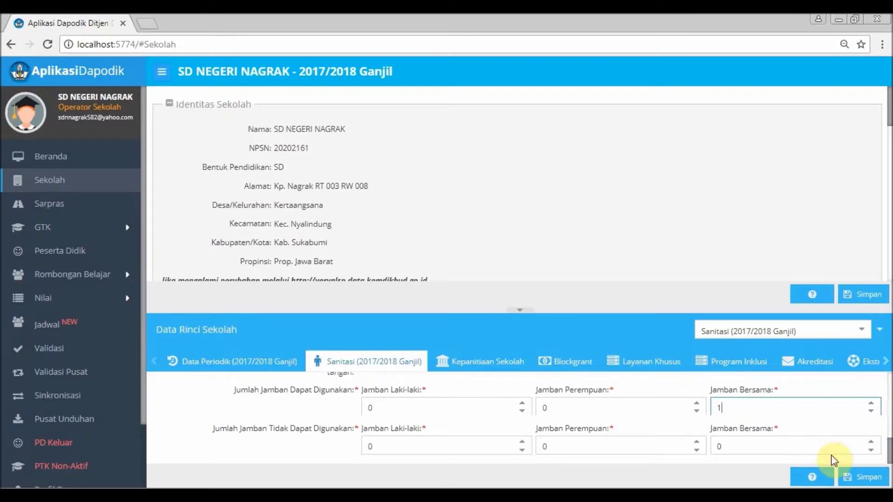
pyautogui.click(864, 479)
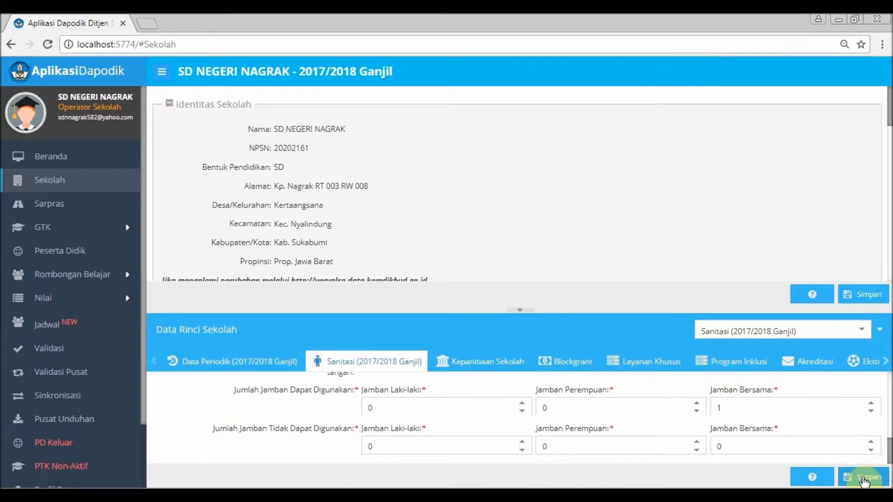
pyautogui.click(90, 156)
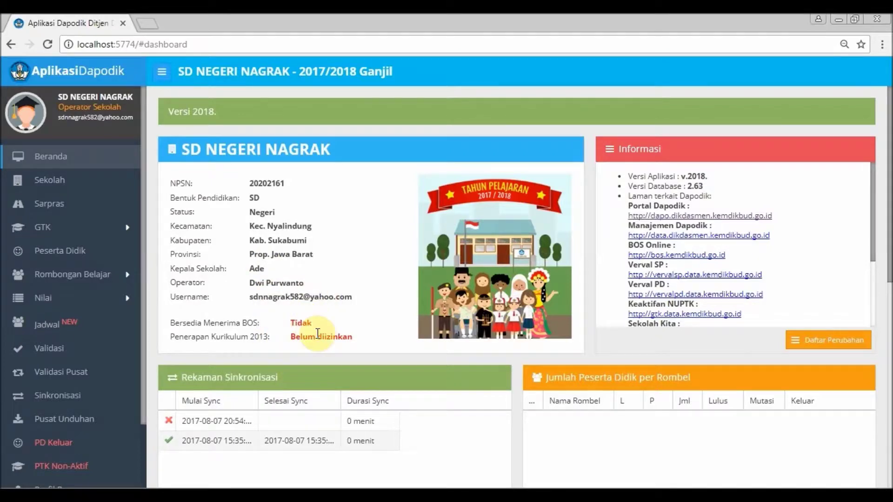
# - Reload the SD NEGERI NAGRAK dashboard and close the welcome notice to confirm the updated Kepala Sekolah
pyautogui.press('F5')
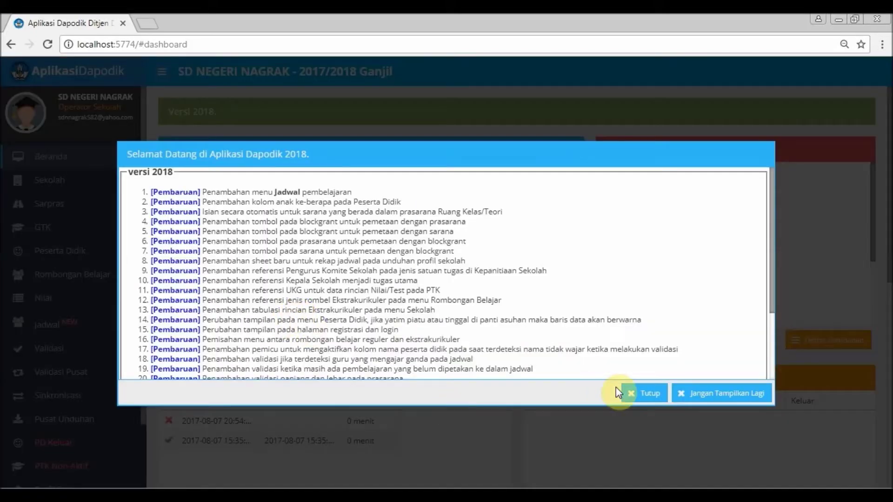
pyautogui.click(645, 393)
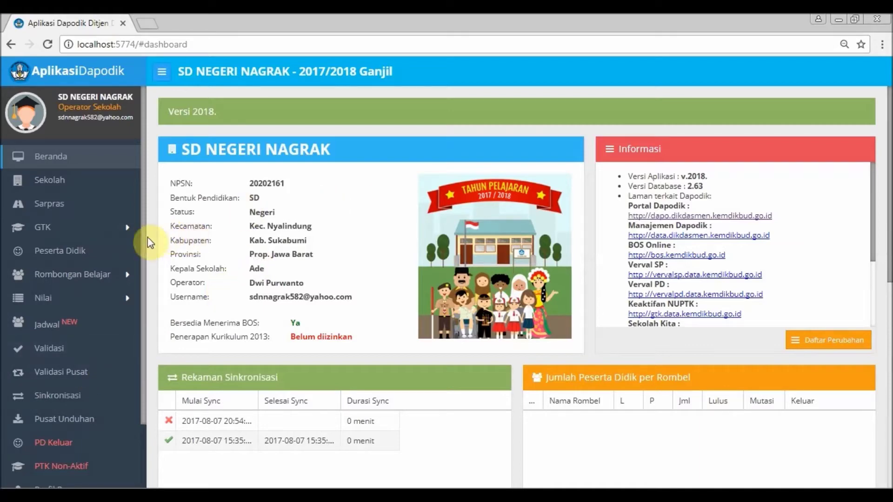
# - Sign out of the operator account using Keluar at the bottom of the sidebar
pyautogui.scroll(-3, 145, 279)
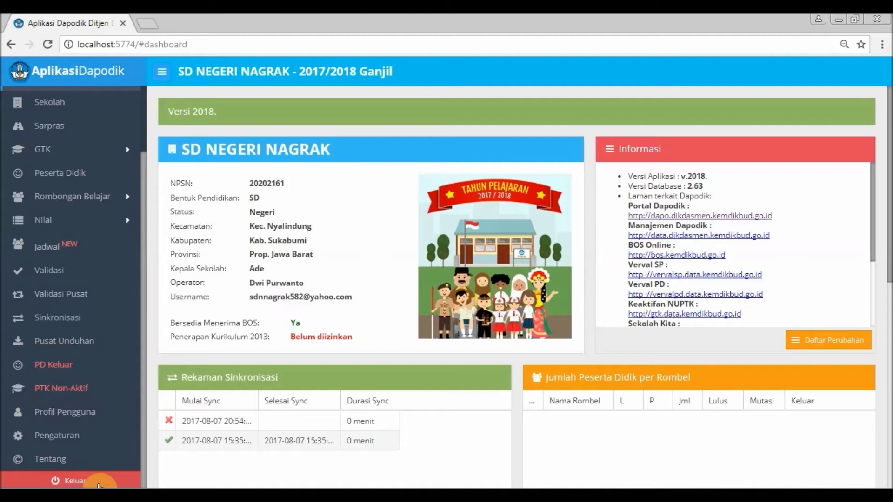
pyautogui.click(99, 484)
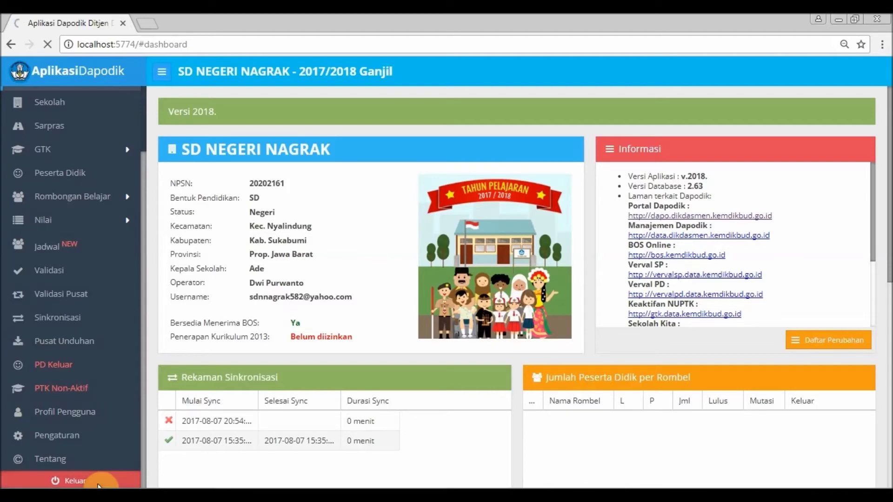